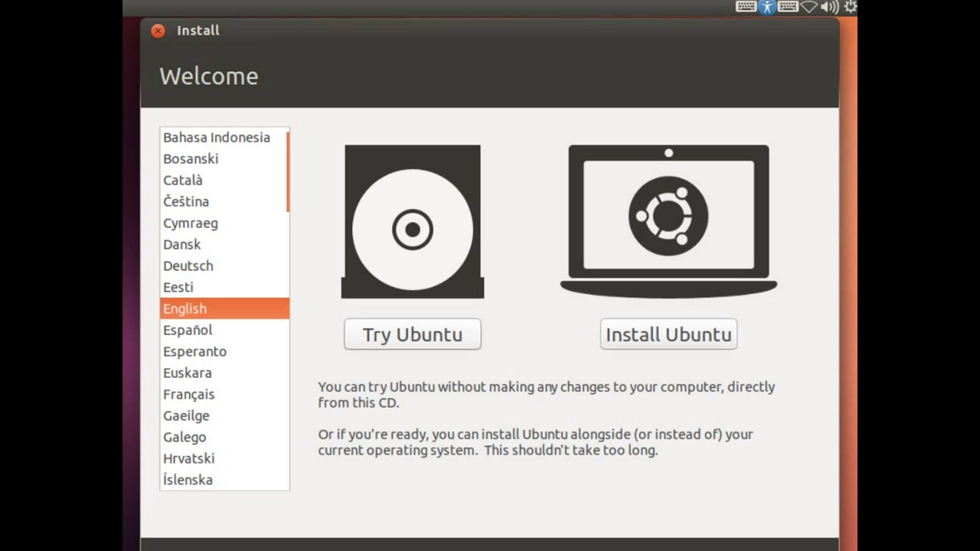
Boot into the live session and start the installer with English as the language.
{"action": "key", "text": "Return"}
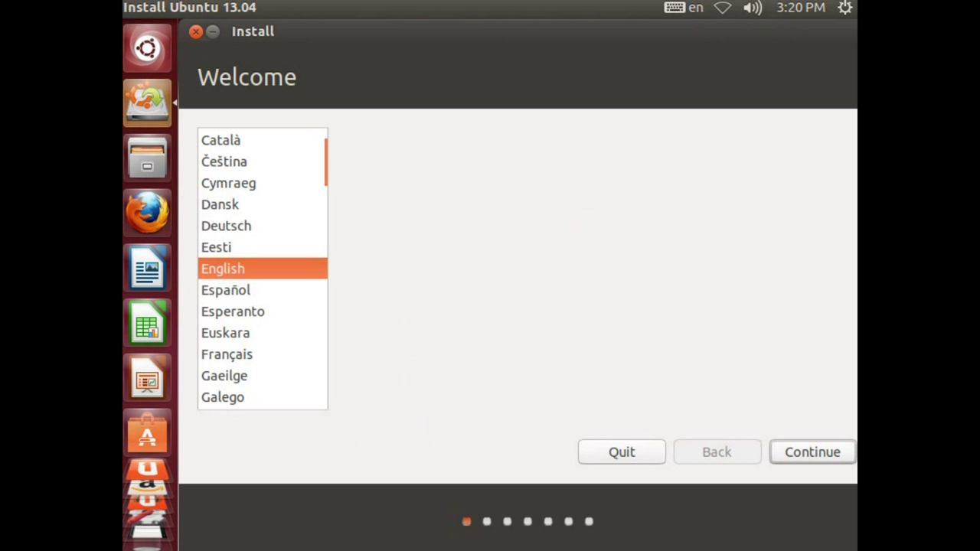
{"action": "key", "text": "Return"}
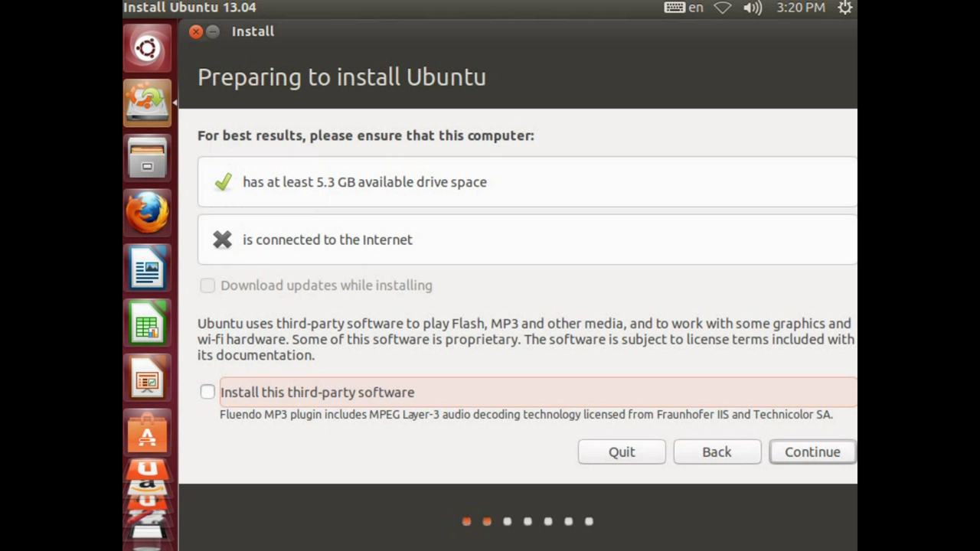
Skip third-party software and choose 'Something else' to open the manual partition editor.
{"action": "key", "text": "Return"}
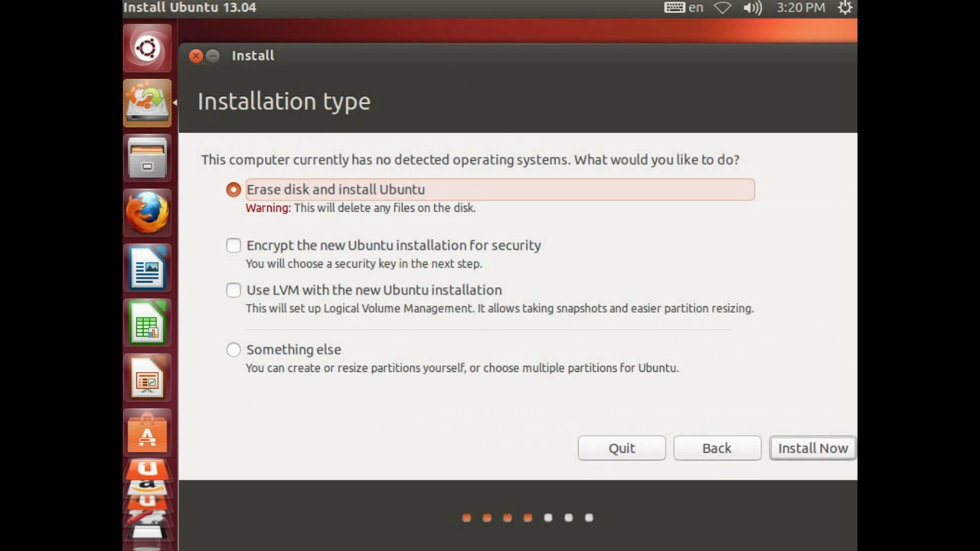
{"action": "left_click", "coordinate": [233, 349]}
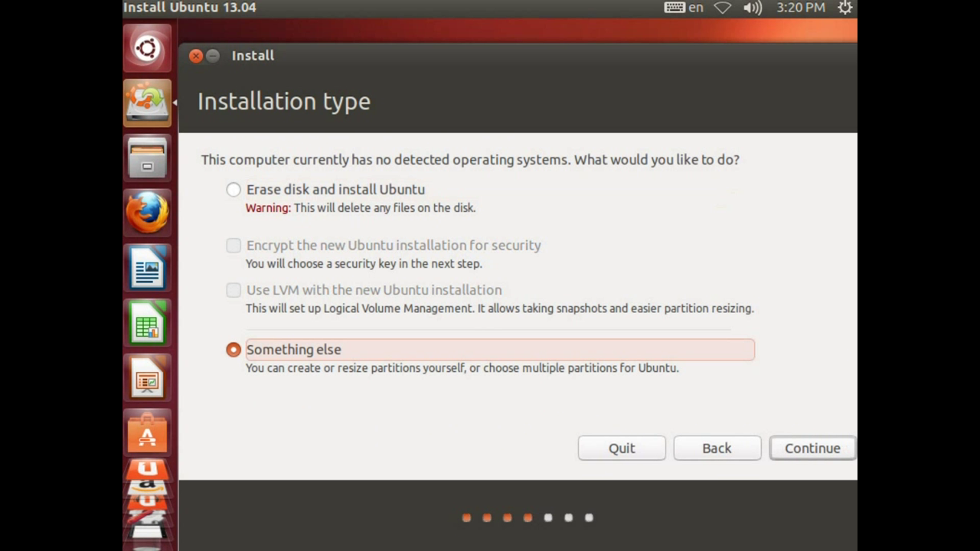
{"action": "key", "text": "Return"}
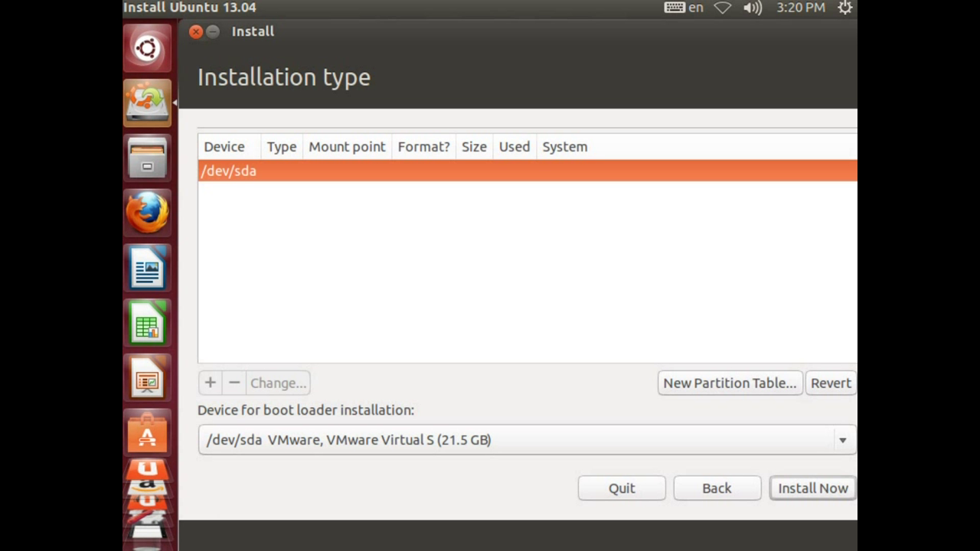
Create a fresh empty partition table on /dev/sda.
{"action": "key", "text": "Tab"}
{"action": "key", "text": "Return"}
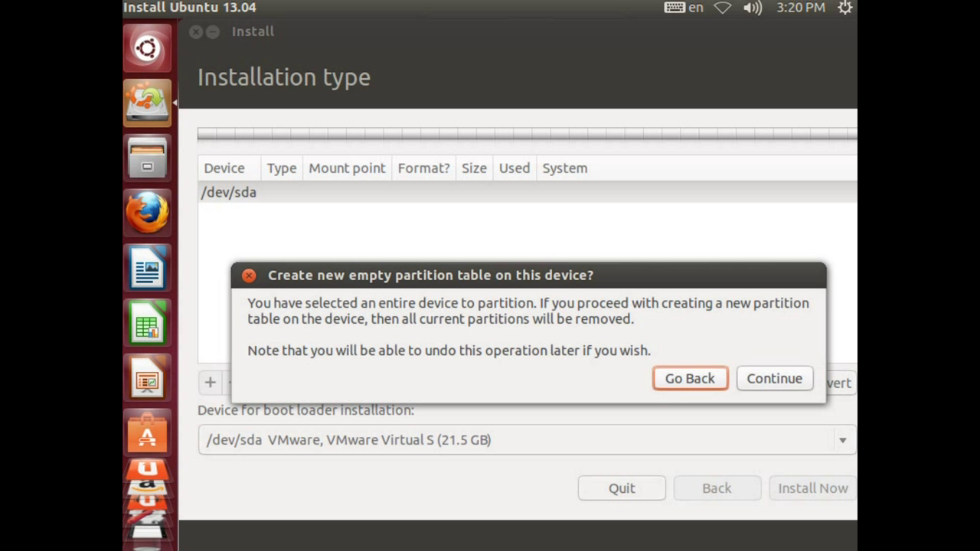
{"action": "key", "text": "Tab"}
{"action": "key", "text": "Return"}
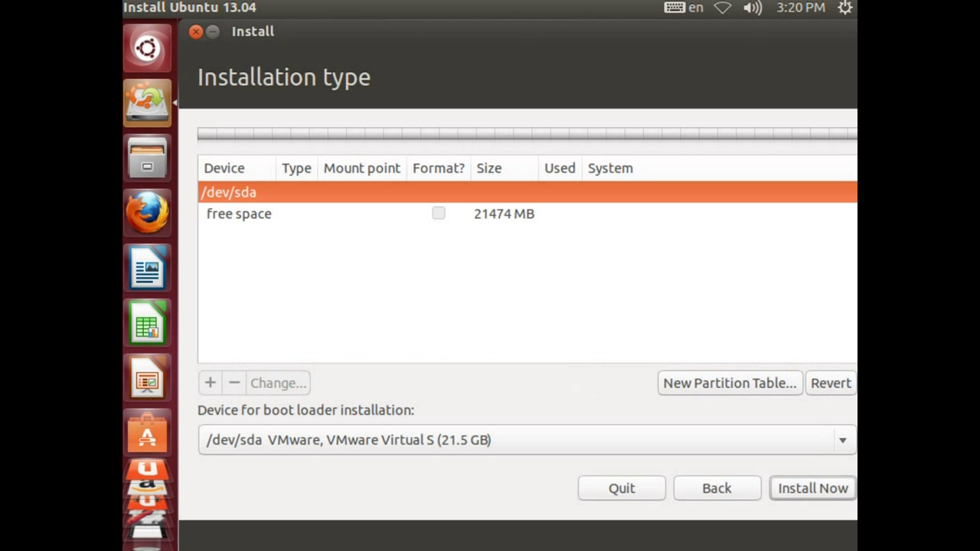
Add a new partition in the free space with size 2084 MB.
{"action": "left_click", "coordinate": [238, 214]}
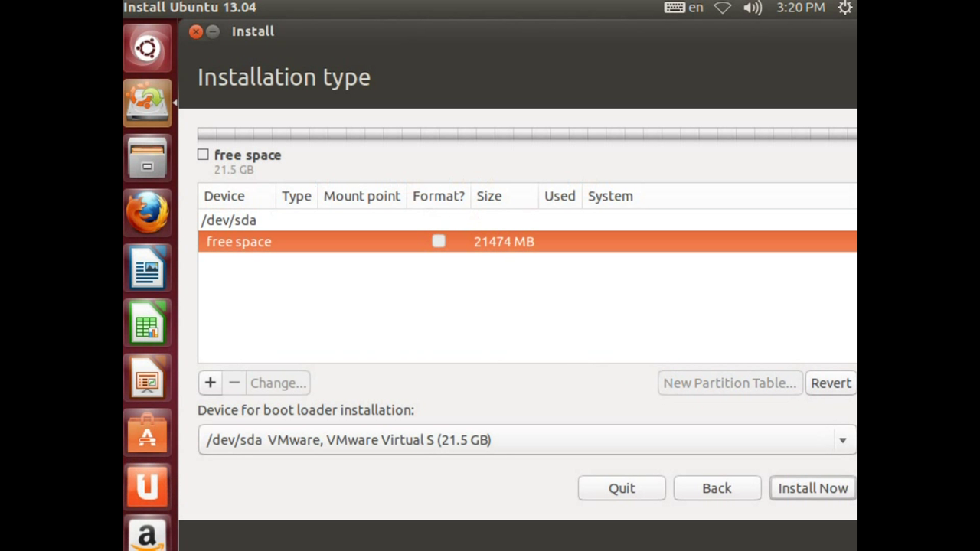
{"action": "left_click", "coordinate": [209, 383]}
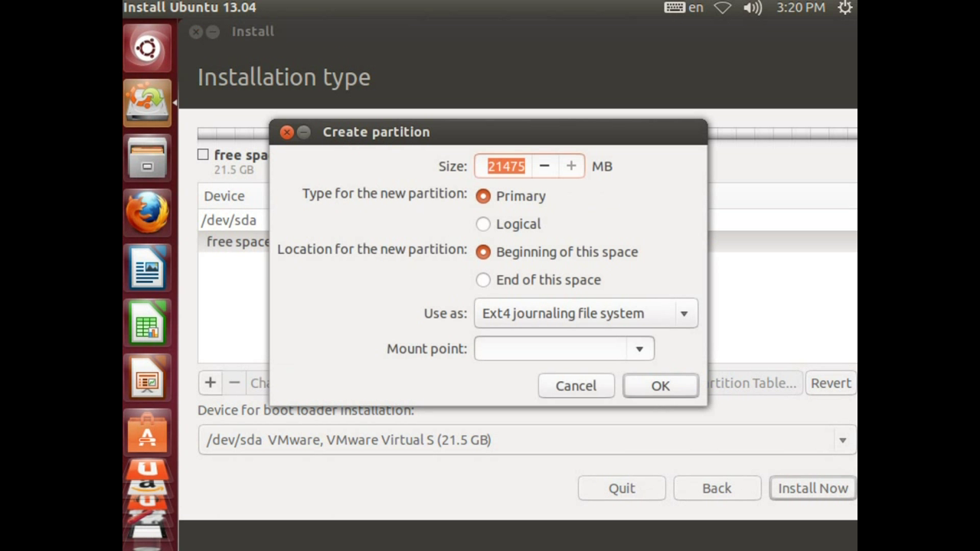
{"action": "left_click", "coordinate": [493, 166]}
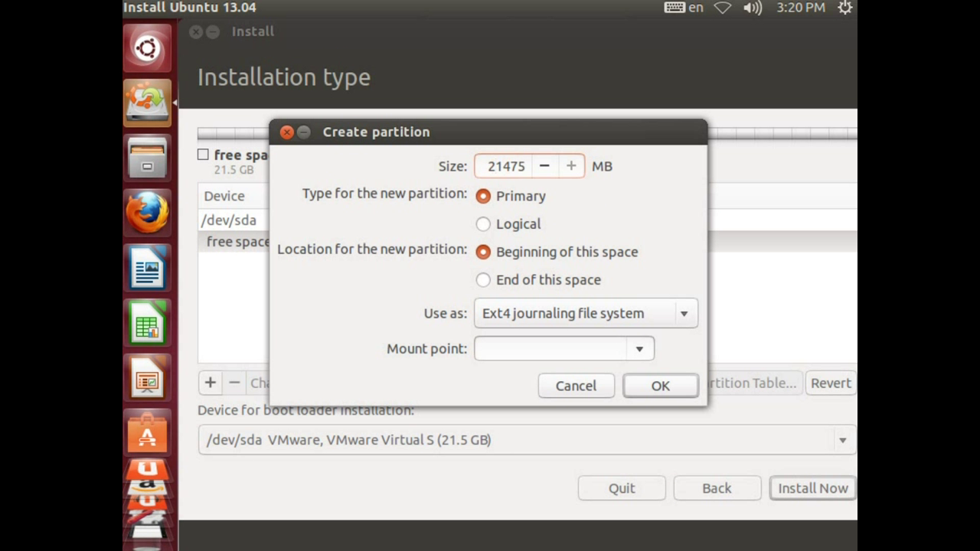
{"action": "key", "text": "Delete"}
{"action": "key", "text": "Delete"}
{"action": "type", "text": "0"}
{"action": "key", "text": "Delete"}
{"action": "key", "text": "Delete"}
{"action": "type", "text": "84"}
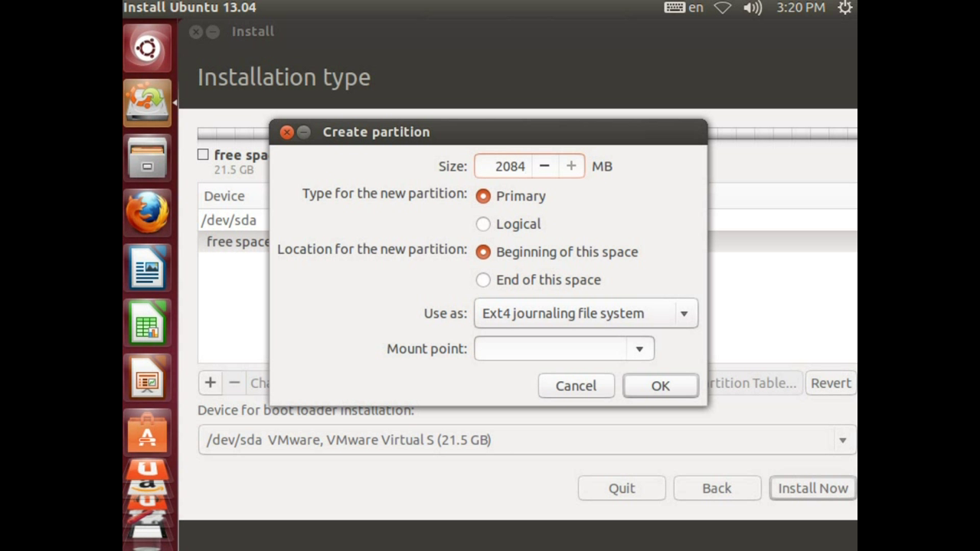
Make it a swap area at the end of the space and create it.
{"action": "key", "text": "Tab"}
{"action": "key", "text": "Tab"}
{"action": "key", "text": "Tab"}
{"action": "key", "text": "space"}
{"action": "key", "text": "Down"}
{"action": "key", "text": "Down"}
{"action": "key", "text": "Down"}
{"action": "key", "text": "Down"}
{"action": "key", "text": "Down"}
{"action": "key", "text": "Down"}
{"action": "key", "text": "Down"}
{"action": "key", "text": "Down"}
{"action": "key", "text": "Down"}
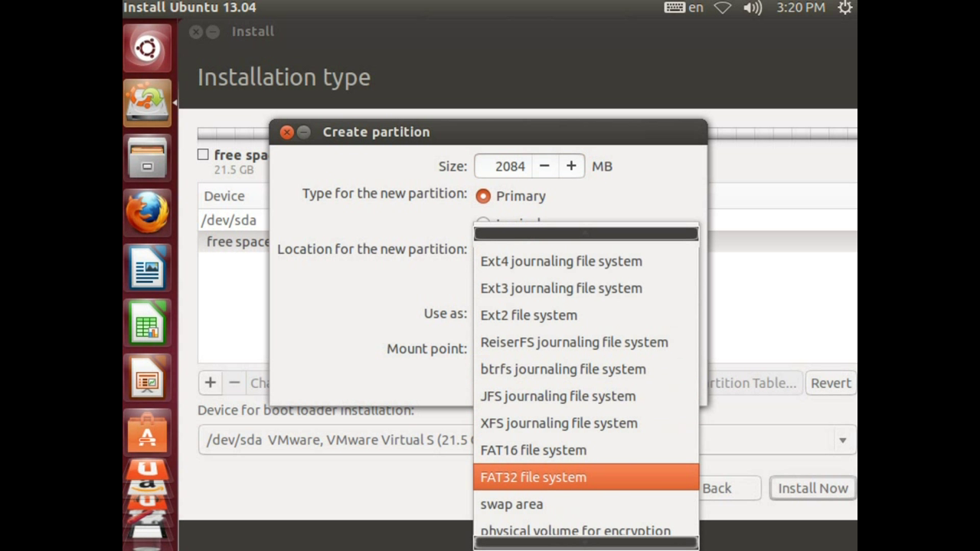
{"action": "key", "text": "Return"}
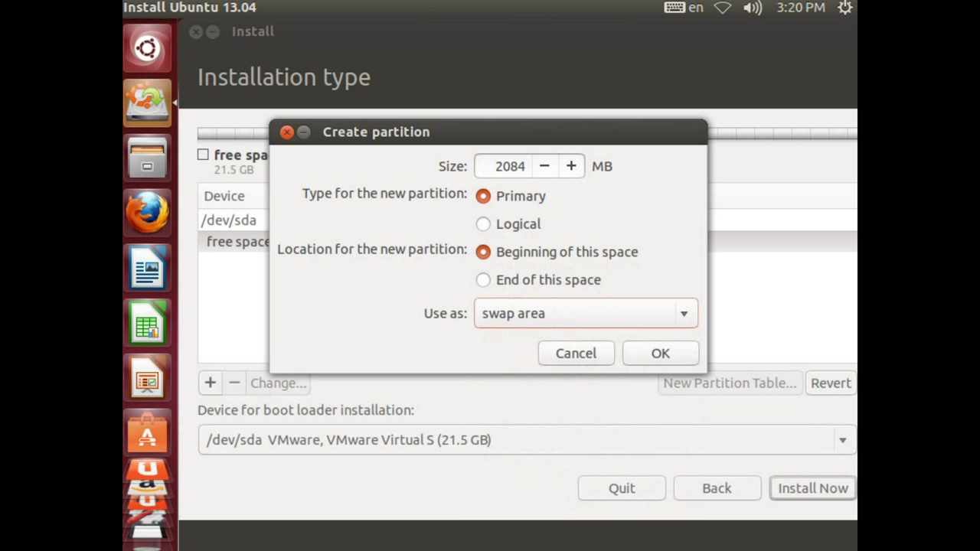
{"action": "key", "text": "Tab"}
{"action": "key", "text": "Tab"}
{"action": "key", "text": "shift+Tab"}
{"action": "key", "text": "shift+Tab"}
{"action": "key", "text": "shift+Tab"}
{"action": "key", "text": "Down"}
{"action": "key", "text": "Tab"}
{"action": "key", "text": "Tab"}
{"action": "key", "text": "Tab"}
{"action": "key", "text": "Return"}
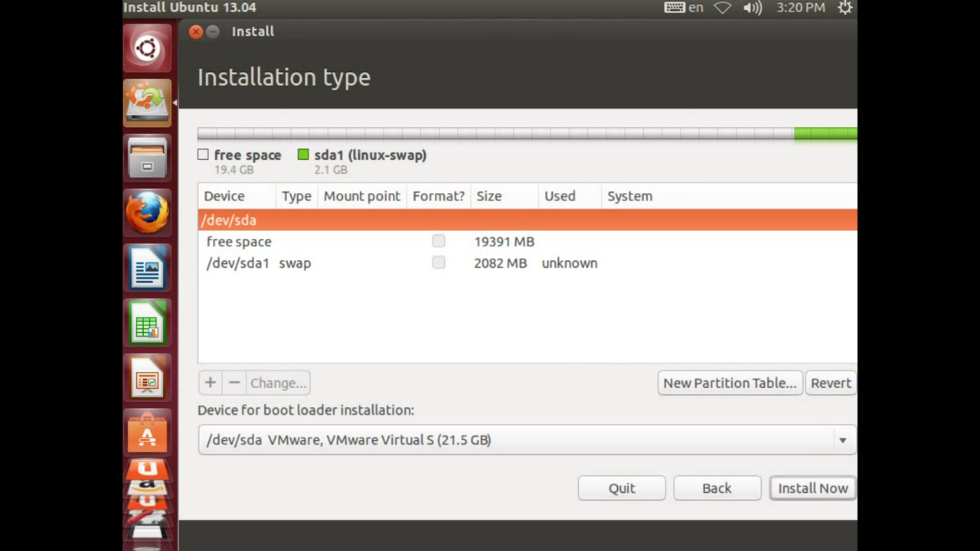
{"action": "key", "text": "Down"}
Create a 9391 MB ext4 partition mounted at / in the free space.
{"action": "key", "text": "Tab"}
{"action": "key", "text": "Return"}
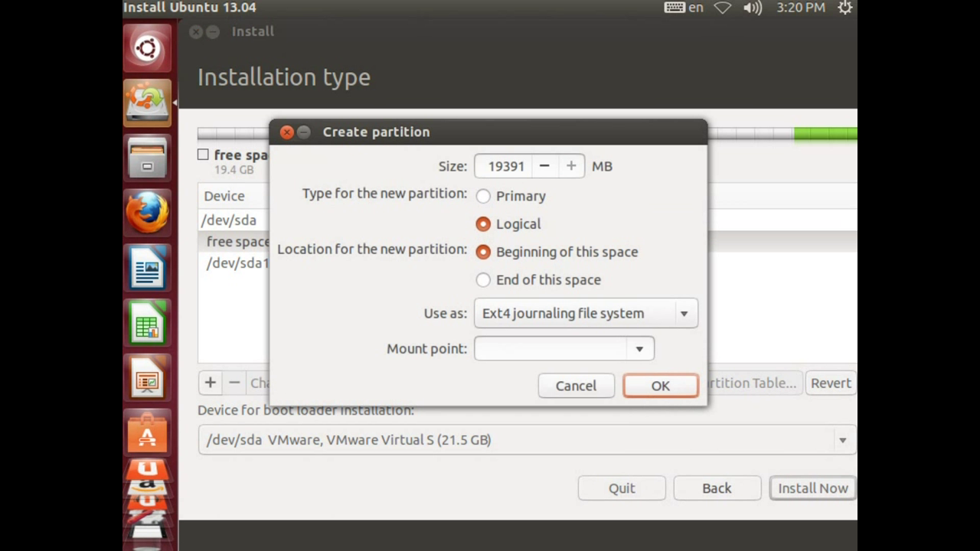
{"action": "left_click", "coordinate": [638, 348]}
{"action": "left_click", "coordinate": [564, 100]}
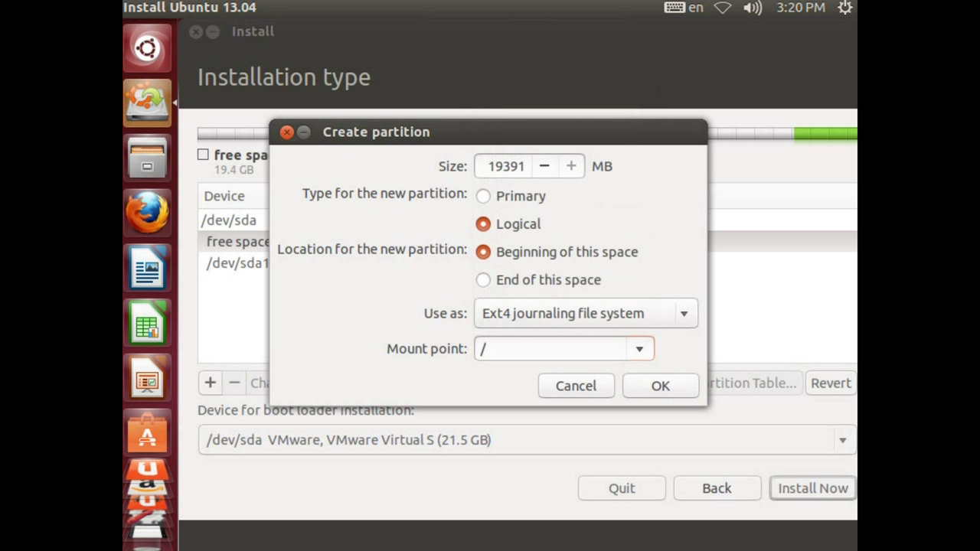
{"action": "left_click", "coordinate": [510, 166]}
{"action": "left_click_drag", "start_coordinate": [489, 166], "coordinate": [495, 166]}
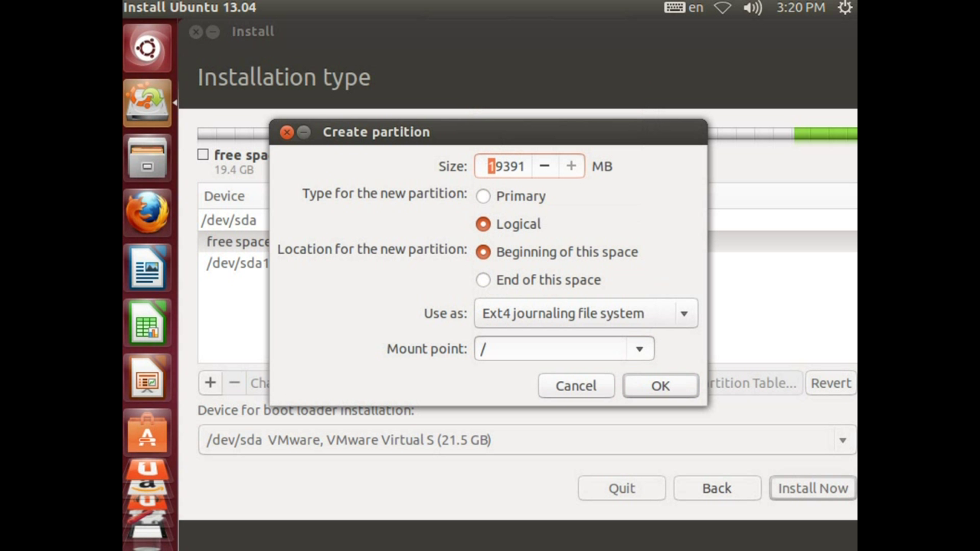
{"action": "key", "text": "BackSpace"}
{"action": "key", "text": "Return"}
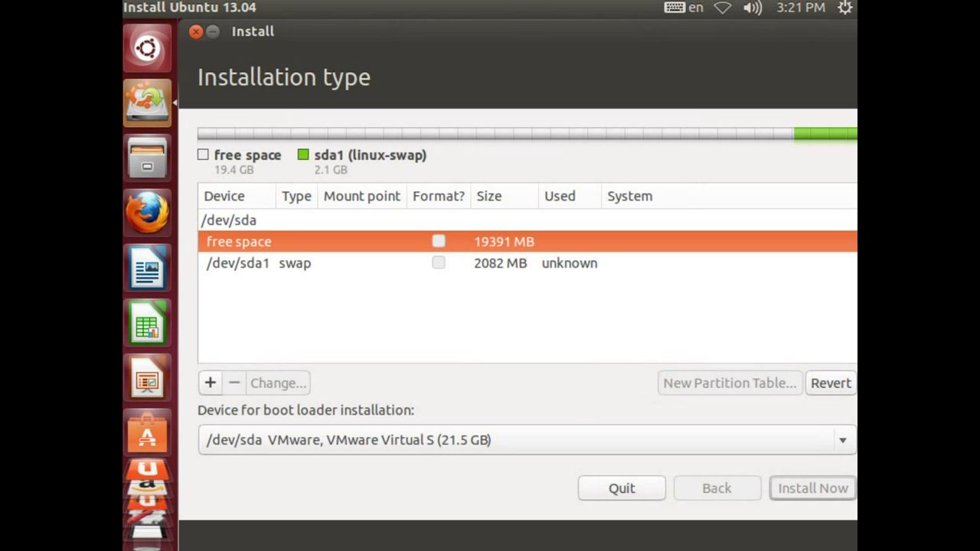
Create an ext4 /home partition in the remaining space, then begin installing.
{"action": "left_click", "coordinate": [239, 262]}
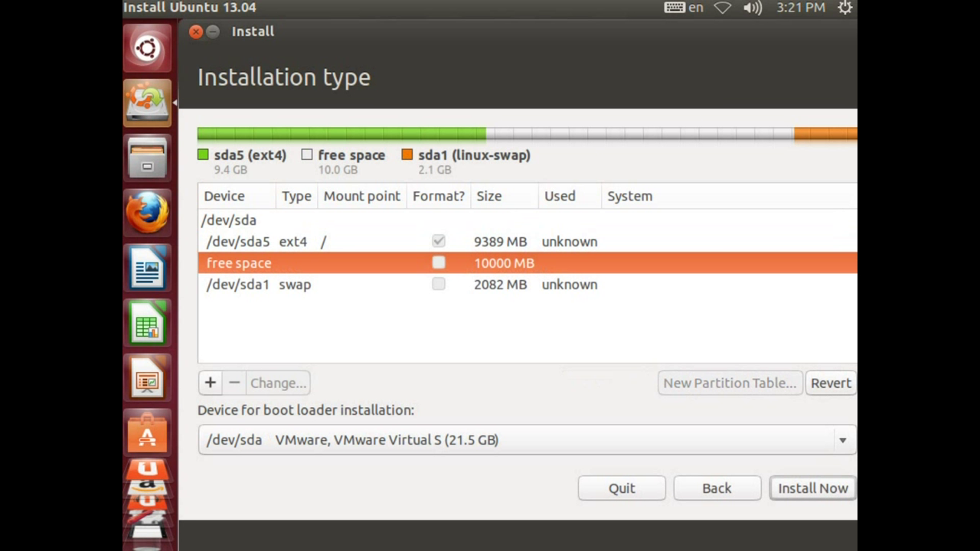
{"action": "left_click", "coordinate": [210, 383]}
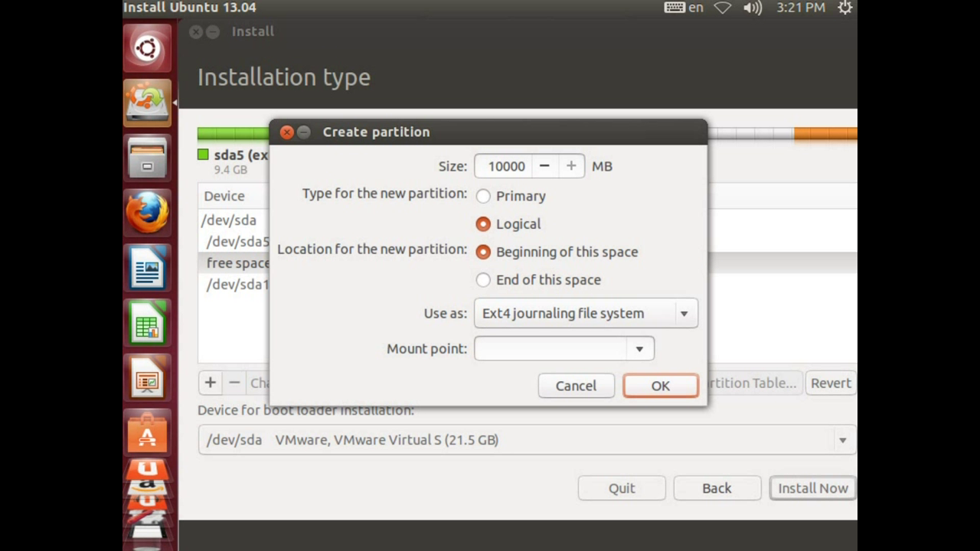
{"action": "left_click", "coordinate": [638, 349]}
{"action": "key", "text": "Return"}
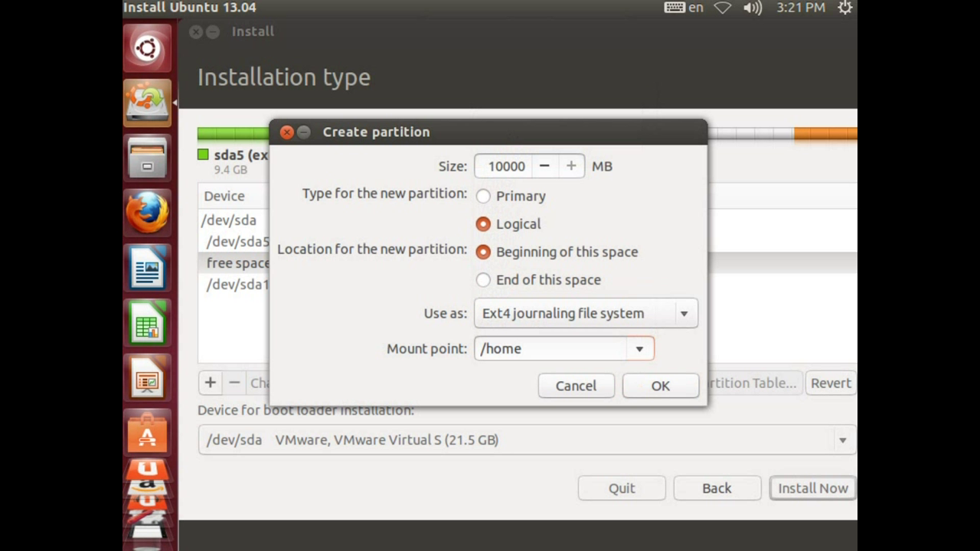
{"action": "key", "text": "Return"}
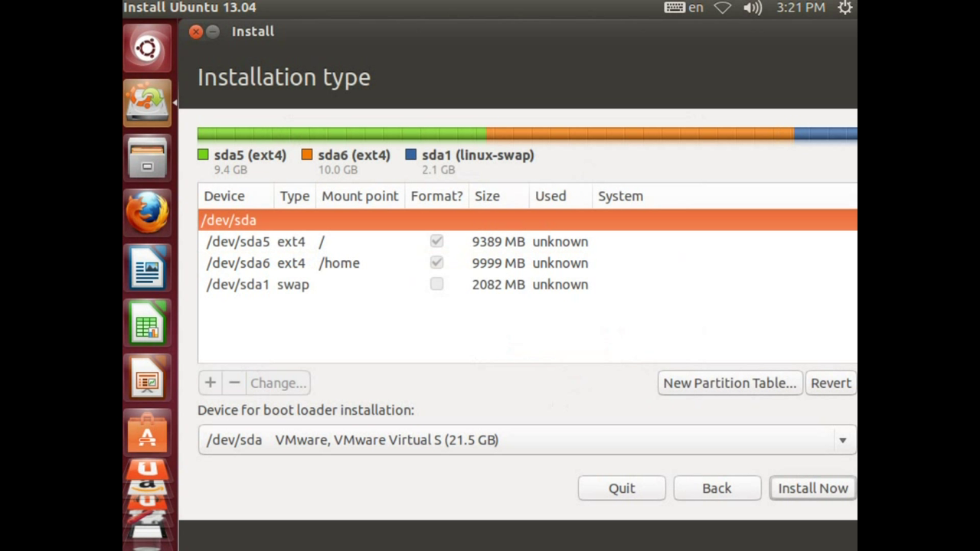
{"action": "left_click", "coordinate": [237, 241]}
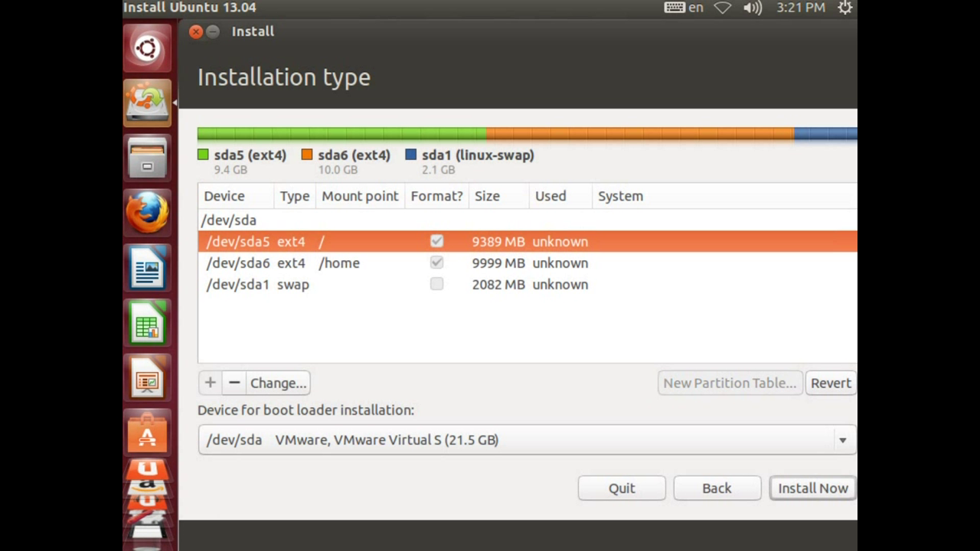
{"action": "key", "text": "Return"}
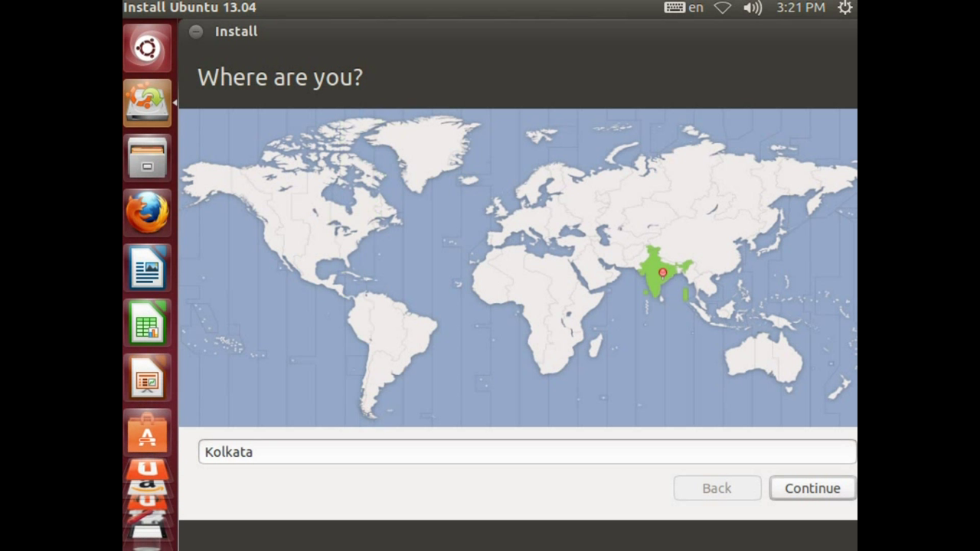
Accept Kolkata as the location and English (US) as the keyboard layout.
{"action": "key", "text": "Return"}
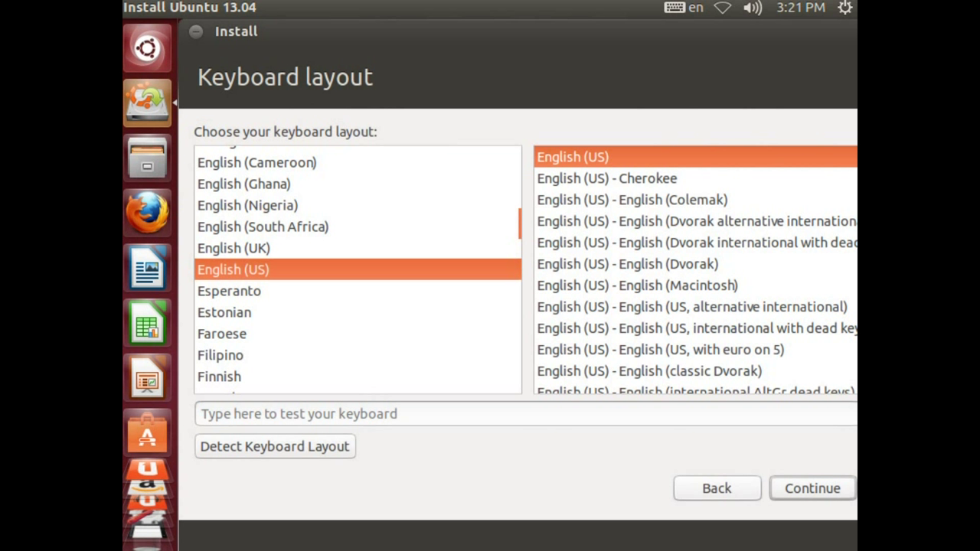
{"action": "key", "text": "Return"}
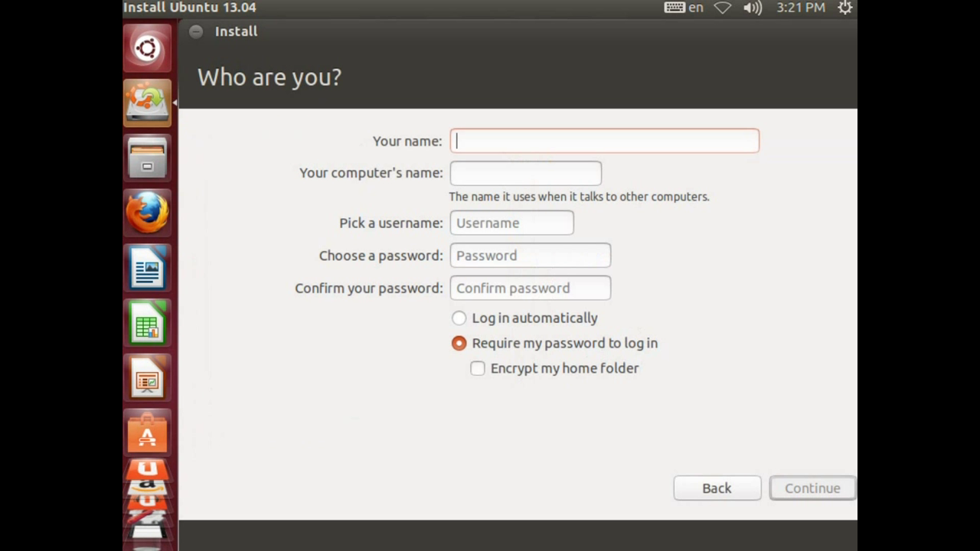
Enter your name, trim the computer name's suffix, and set a short username.
{"action": "type", "text": "TechXArena"}
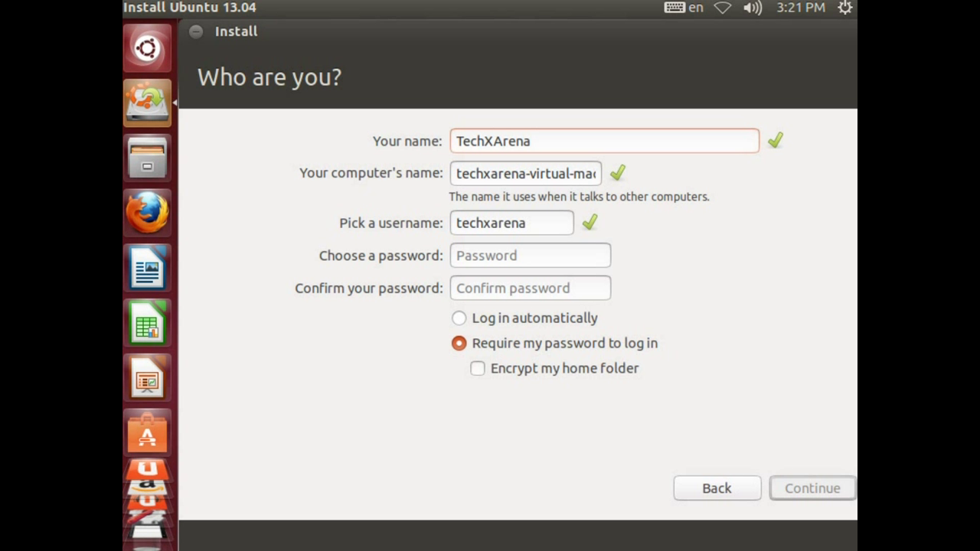
{"action": "key", "text": "Tab"}
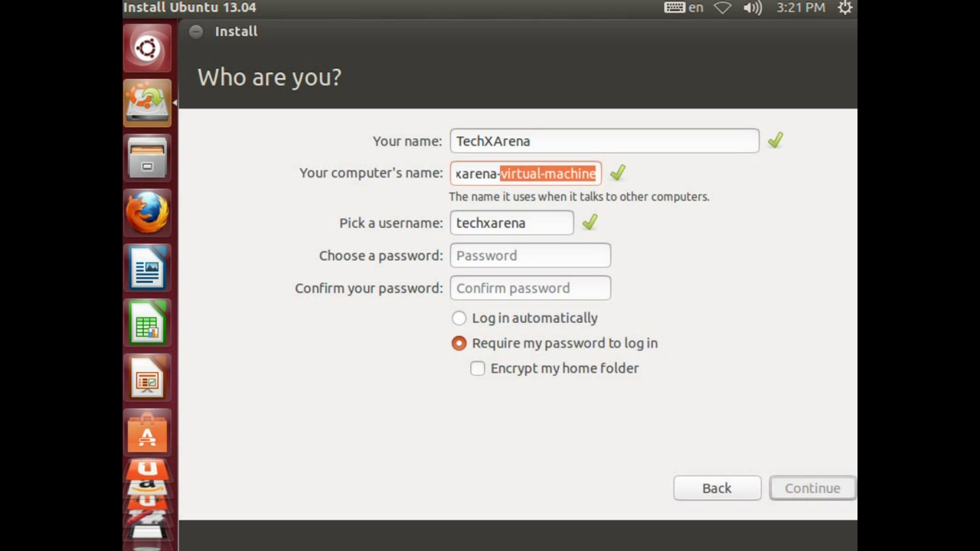
{"action": "key", "text": "BackSpace"}
{"action": "key", "text": "BackSpace"}
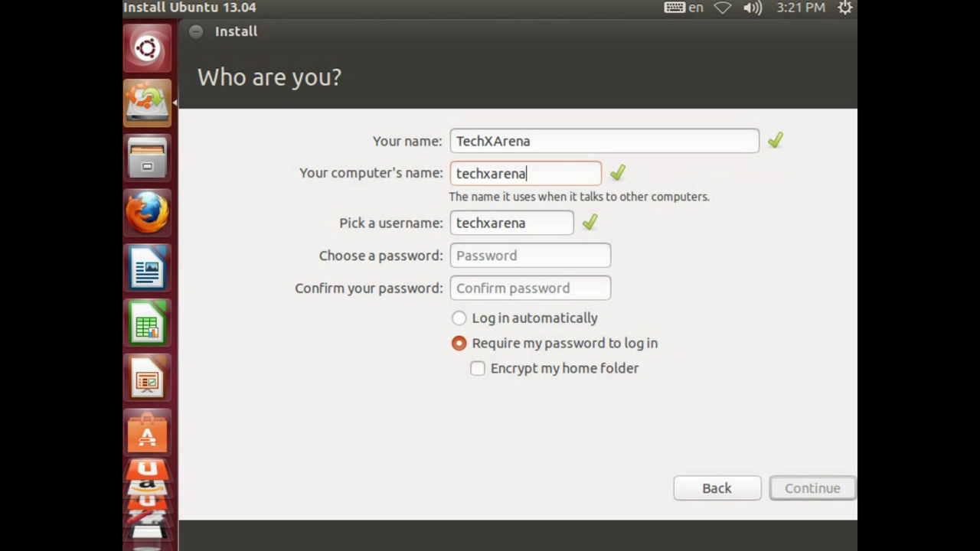
{"action": "key", "text": "Tab"}
{"action": "key", "text": "BackSpace"}
{"action": "key", "text": "BackSpace"}
{"action": "key", "text": "BackSpace"}
{"action": "key", "text": "BackSpace"}
{"action": "key", "text": "BackSpace"}
{"action": "key", "text": "BackSpace"}
{"action": "key", "text": "BackSpace"}
{"action": "key", "text": "BackSpace"}
{"action": "key", "text": "BackSpace"}
{"action": "key", "text": "BackSpace"}
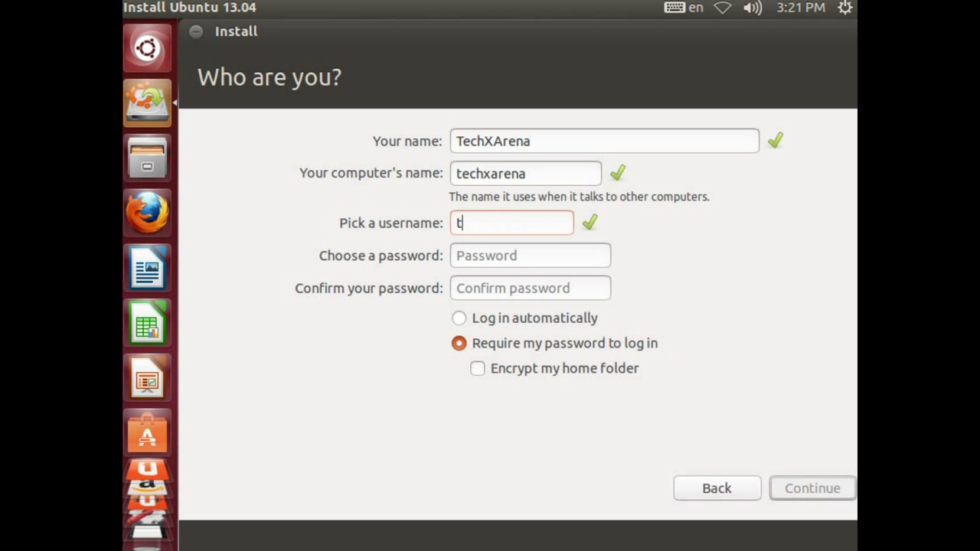
{"action": "type", "text": "txa"}
Enter and confirm the account password, select 'Log in automatically', and continue.
{"action": "left_click", "coordinate": [529, 255]}
{"action": "type", "text": "123"}
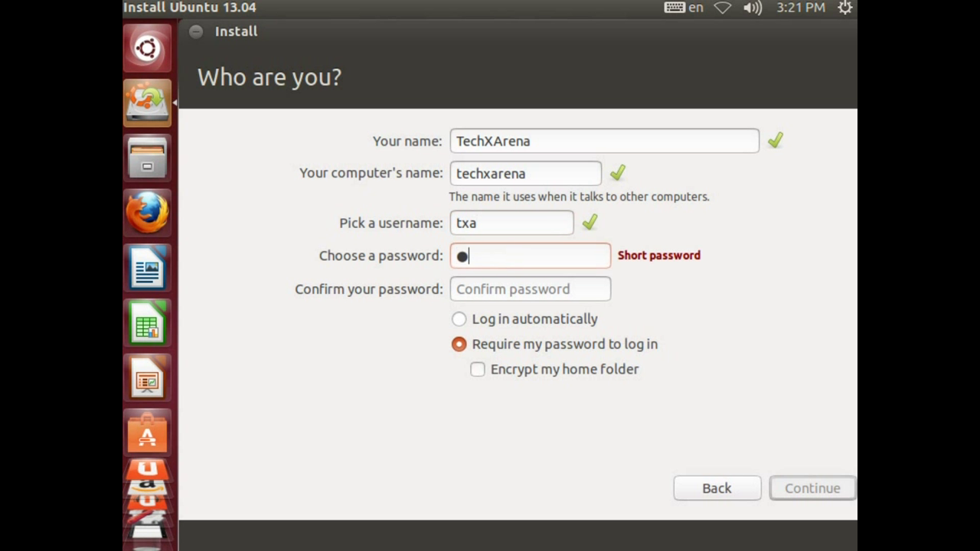
{"action": "key", "text": "Tab"}
{"action": "type", "text": "txa"}
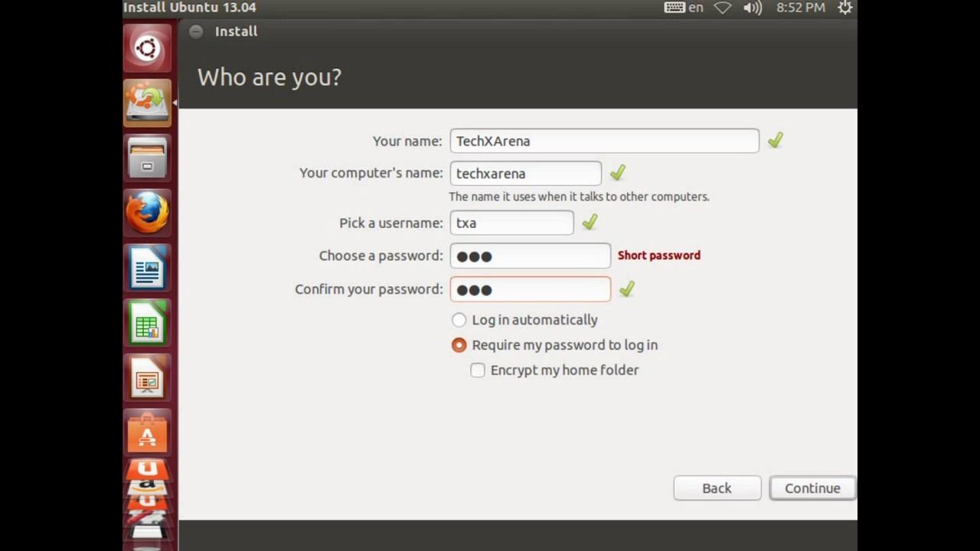
{"action": "key", "text": "Tab"}
{"action": "key", "text": "Tab"}
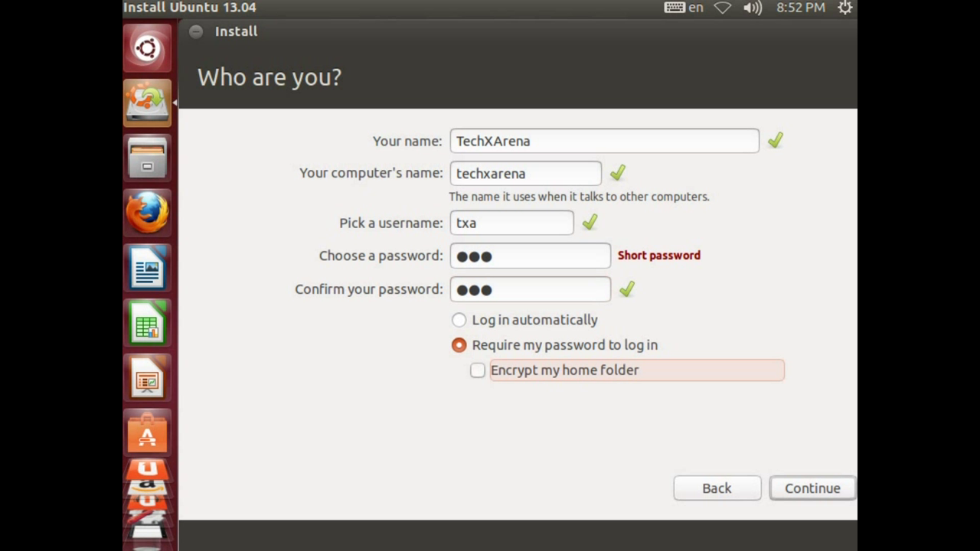
{"action": "key", "text": "shift+Tab"}
{"action": "key", "text": "space"}
{"action": "key", "text": "Down"}
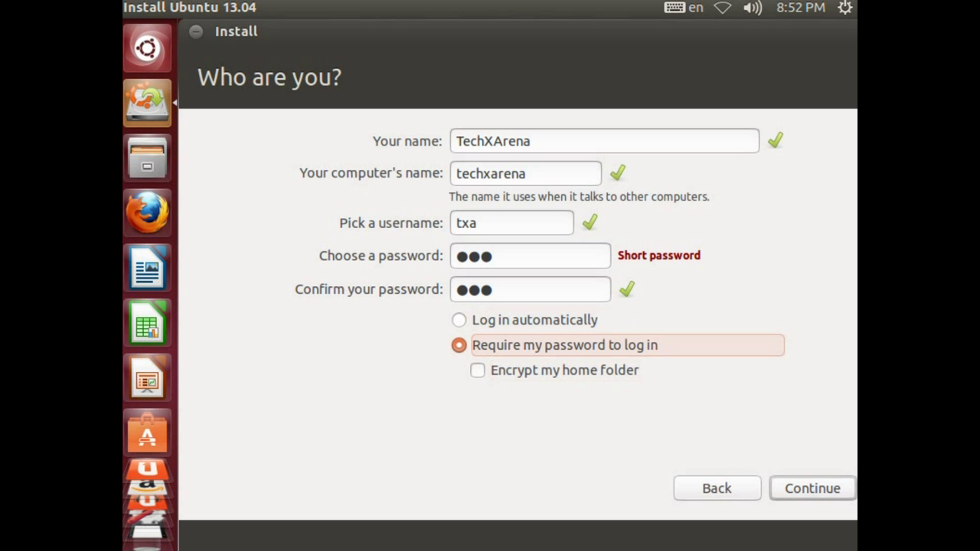
{"action": "key", "text": "Up"}
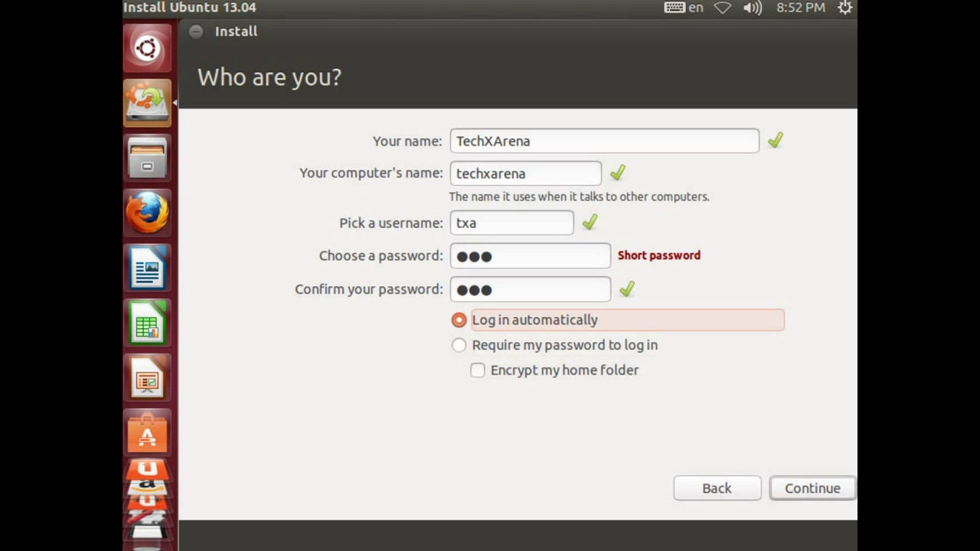
{"action": "key", "text": "Tab"}
{"action": "key", "text": "Return"}
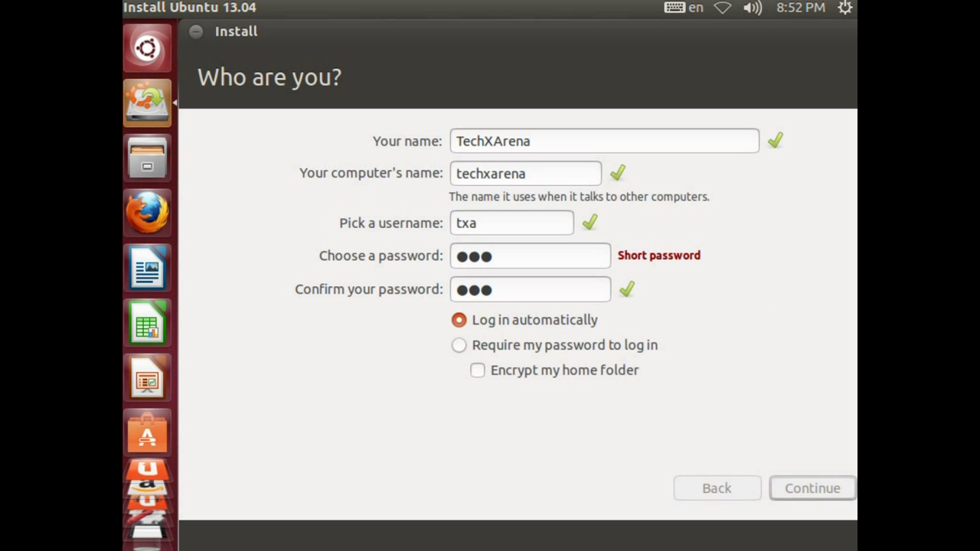
Proceed to file copying and wait for the Installation Complete dialog.
{"action": "key", "text": "Return"}
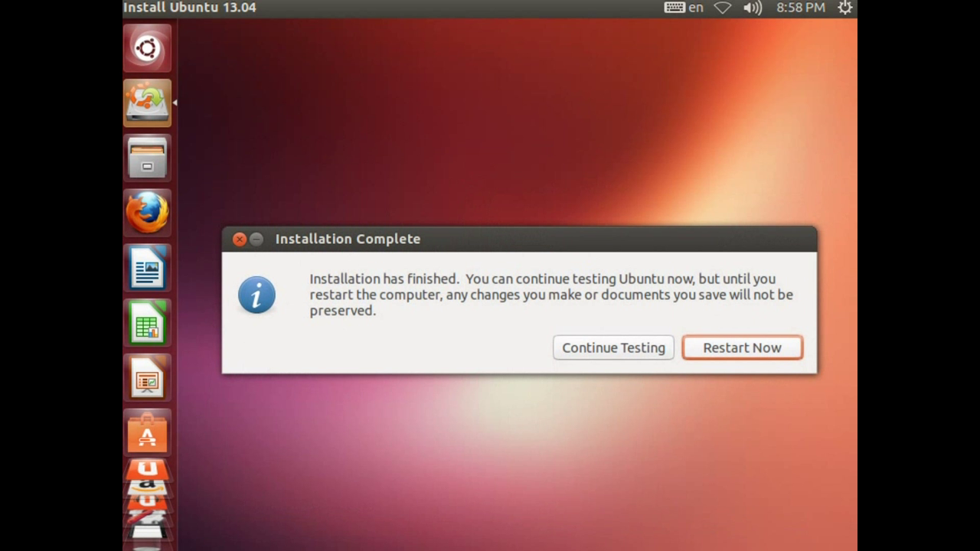
Choose Restart Now and wait for the installed desktop to load.
{"action": "key", "text": "Return"}
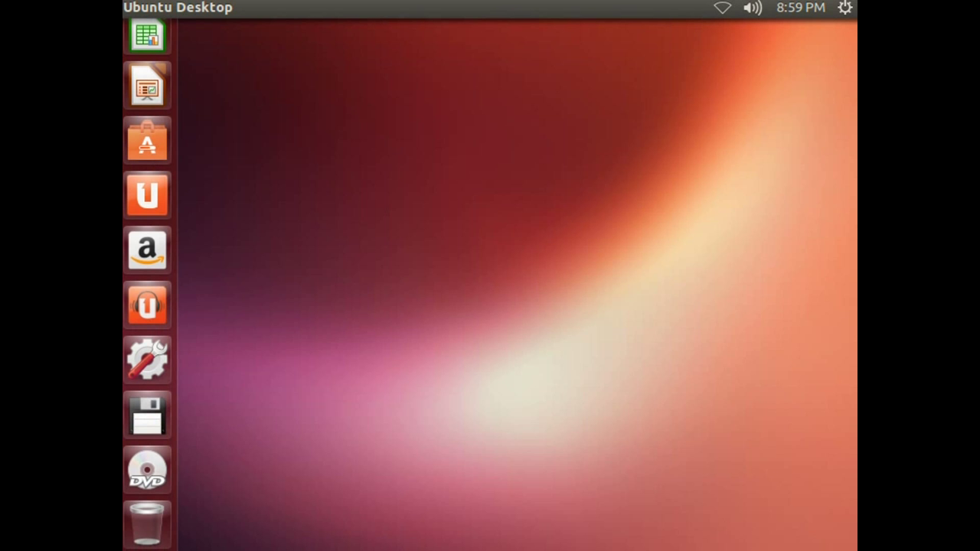
Eject the Ubuntu 13.04 i386 disc from the launcher, then open and close the Dash.
{"action": "right_click", "coordinate": [147, 469]}
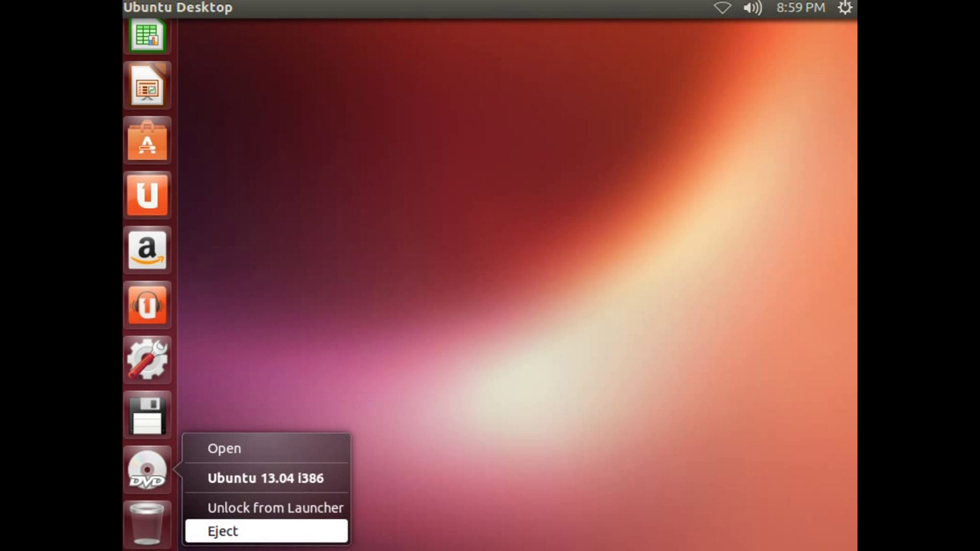
{"action": "key", "text": "Return"}
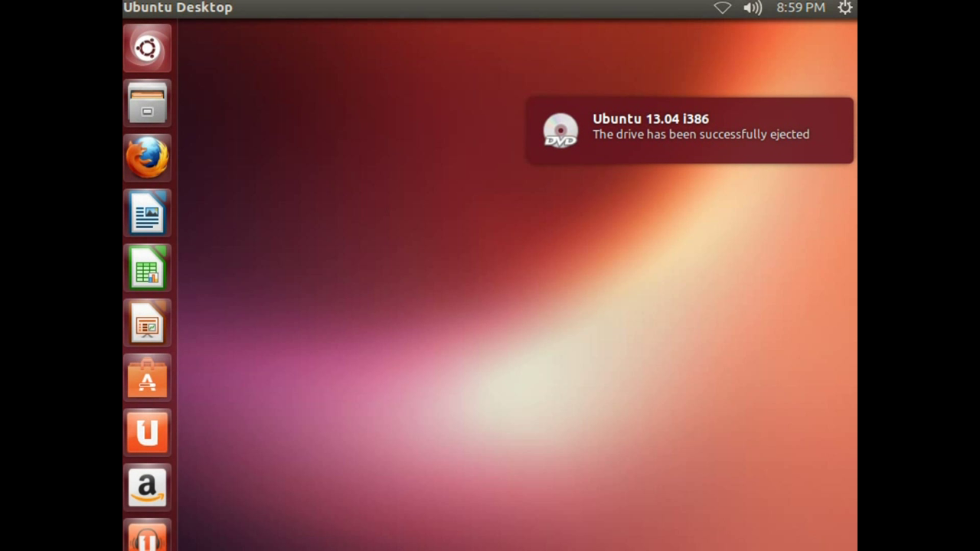
{"action": "key", "text": "super"}
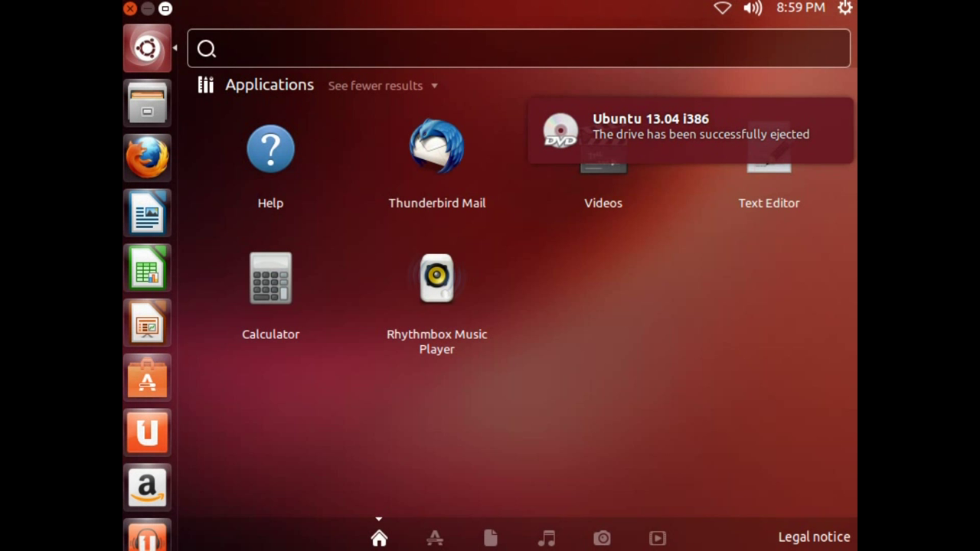
{"action": "key", "text": "super"}
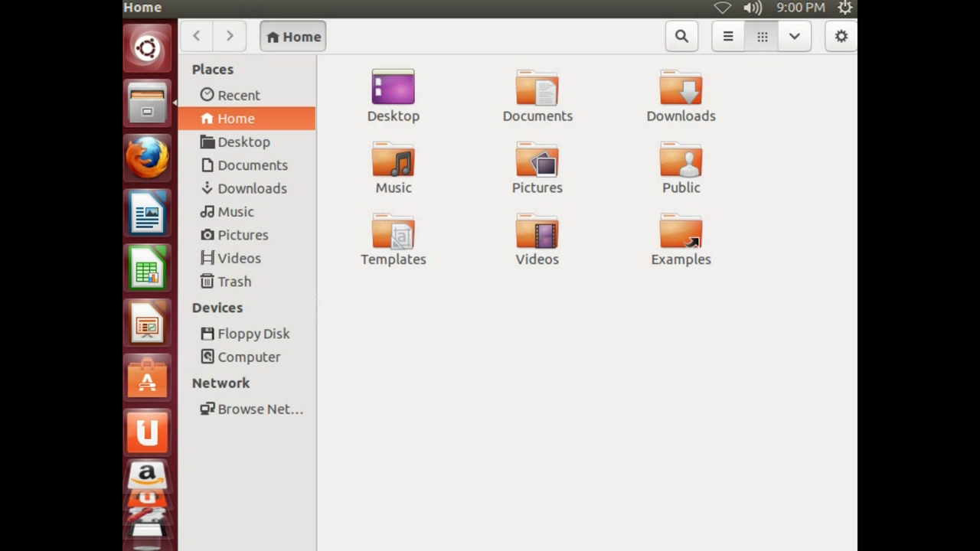
{"action": "left_click", "coordinate": [243, 142]}
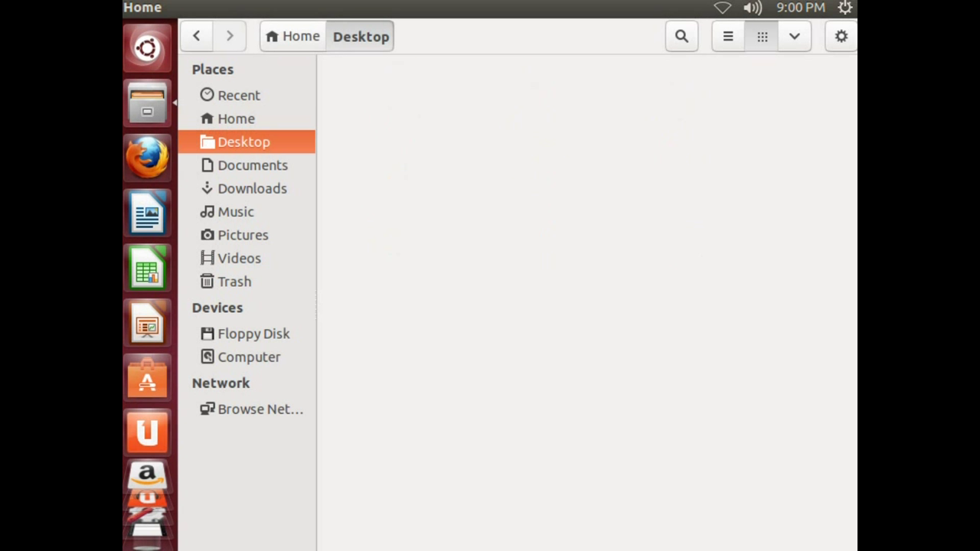
{"action": "left_click", "coordinate": [229, 119]}
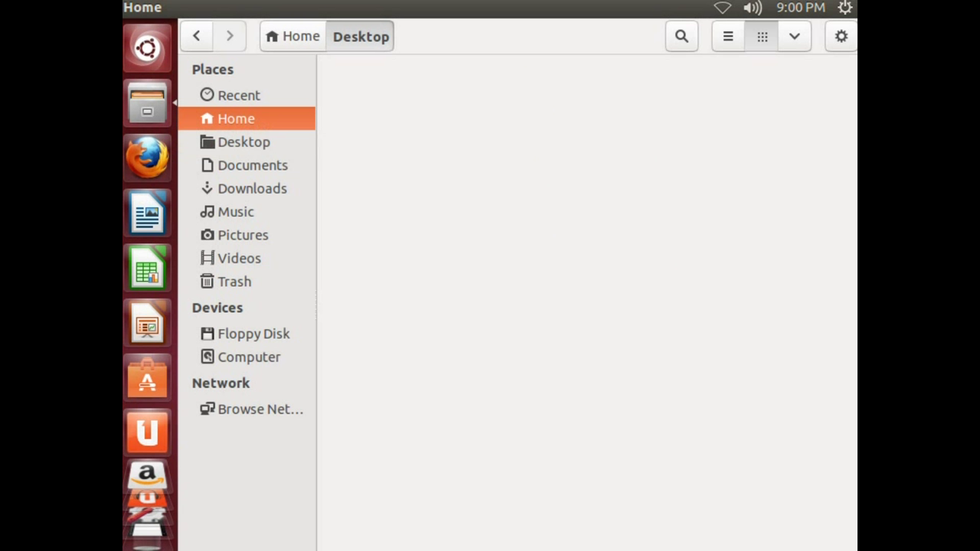
{"action": "key", "text": "alt+Left"}
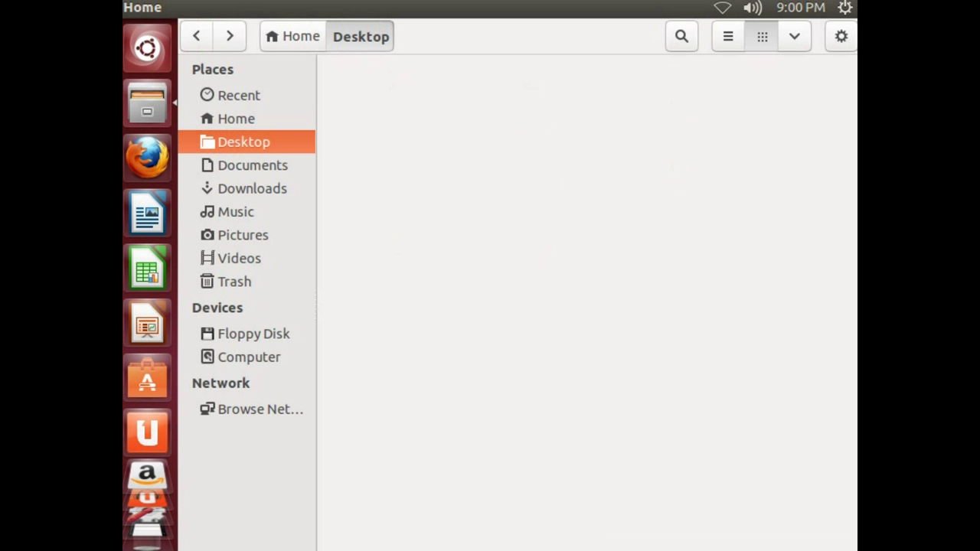
{"action": "key", "text": "alt+Up"}
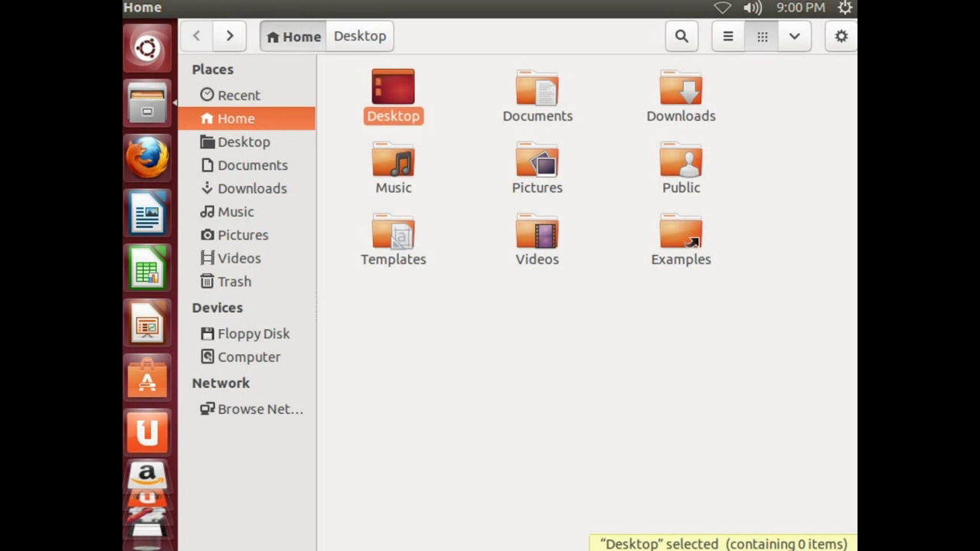